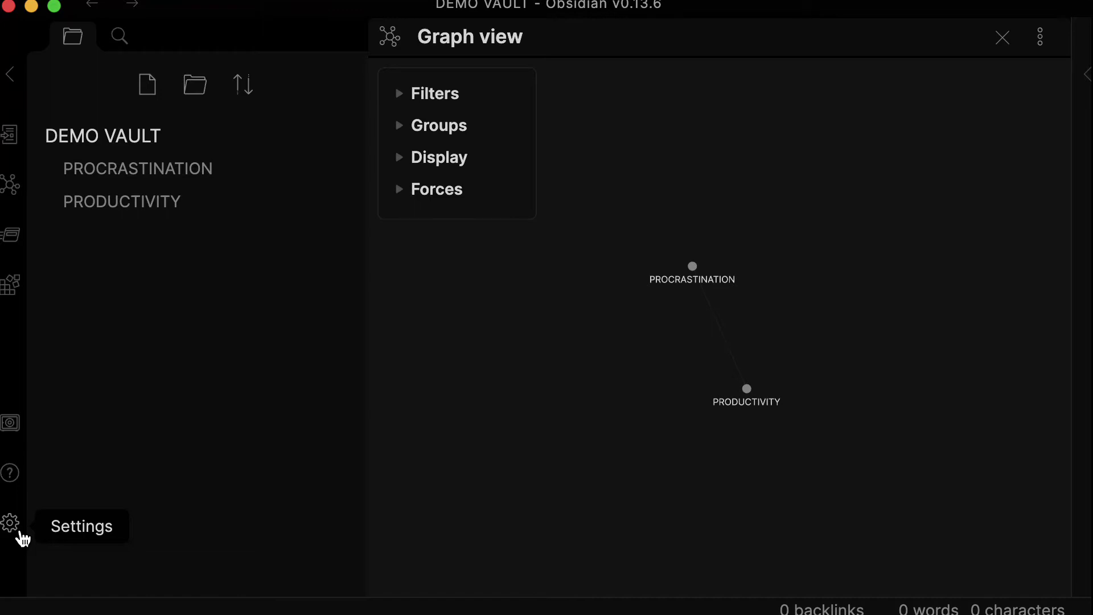
Turn off Safe mode in the Community plugins settings.
left_click(10, 524)
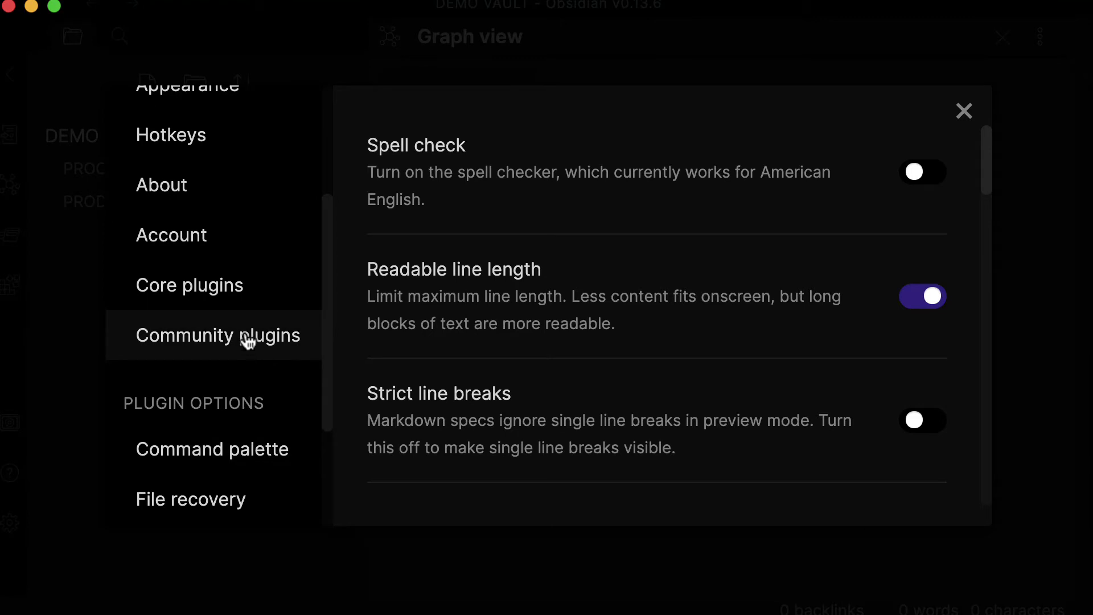
left_click(247, 340)
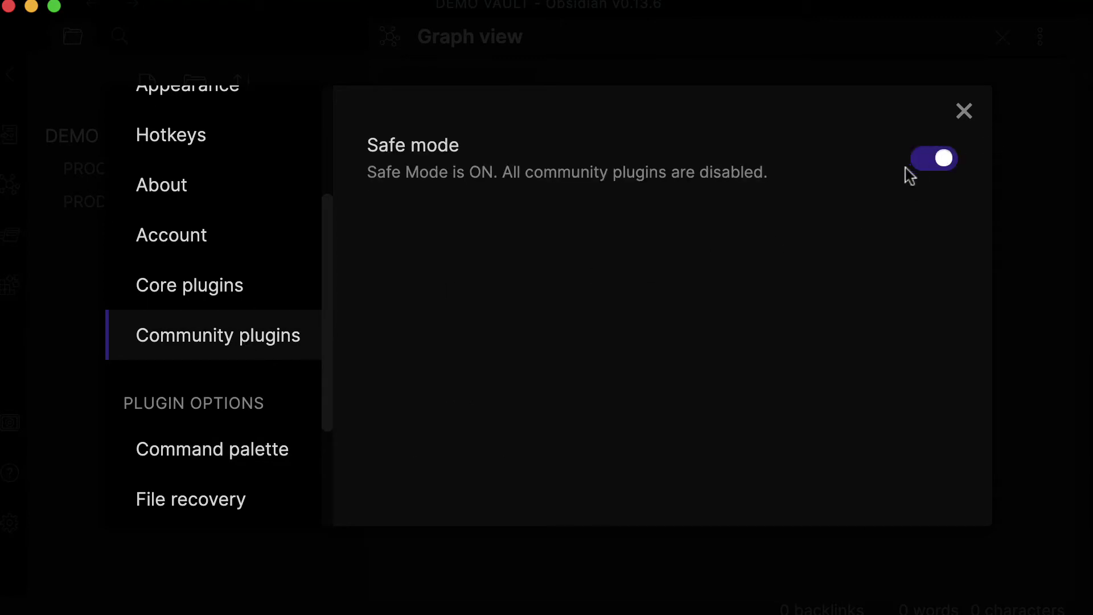
left_click(936, 164)
left_click(654, 464)
Find the Kindle Highlights plugin by searching 'Kindle', then install and enable it and close Settings.
left_click(892, 270)
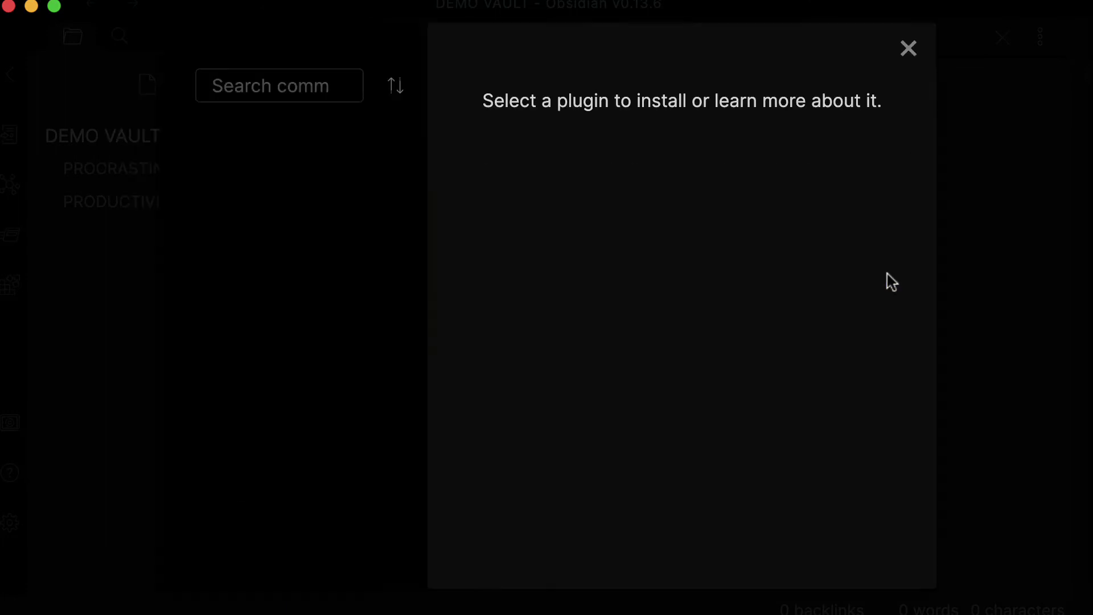
type("Kindle")
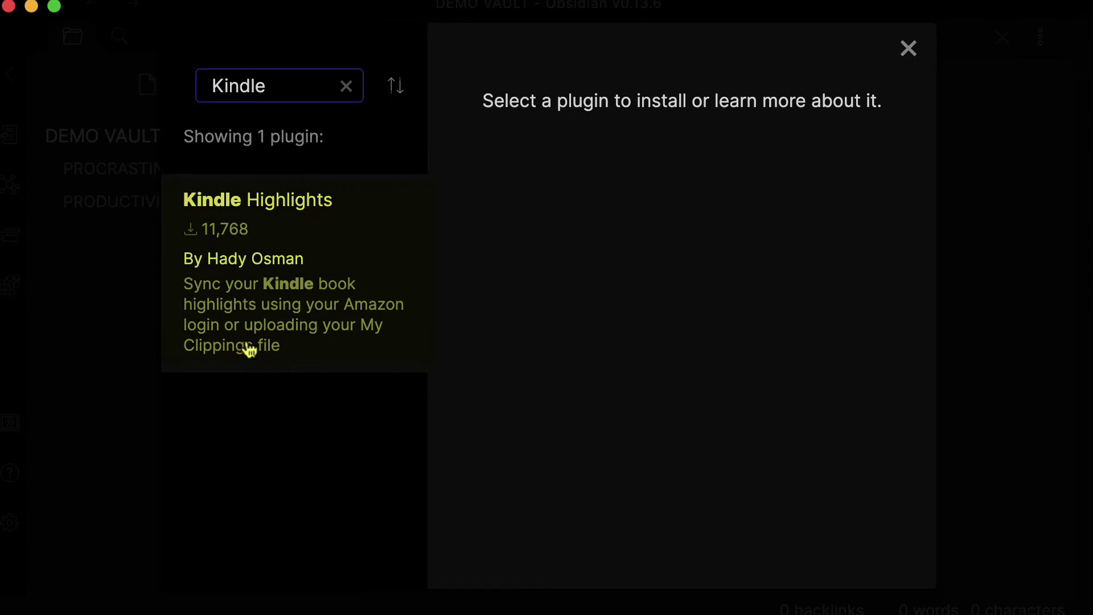
left_click(249, 349)
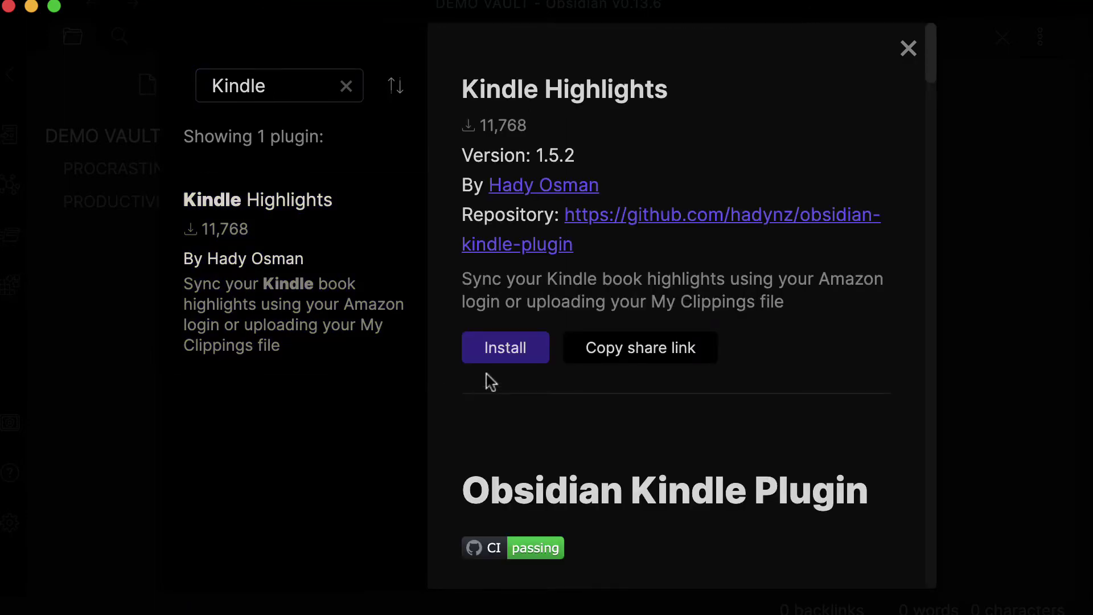
left_click(496, 366)
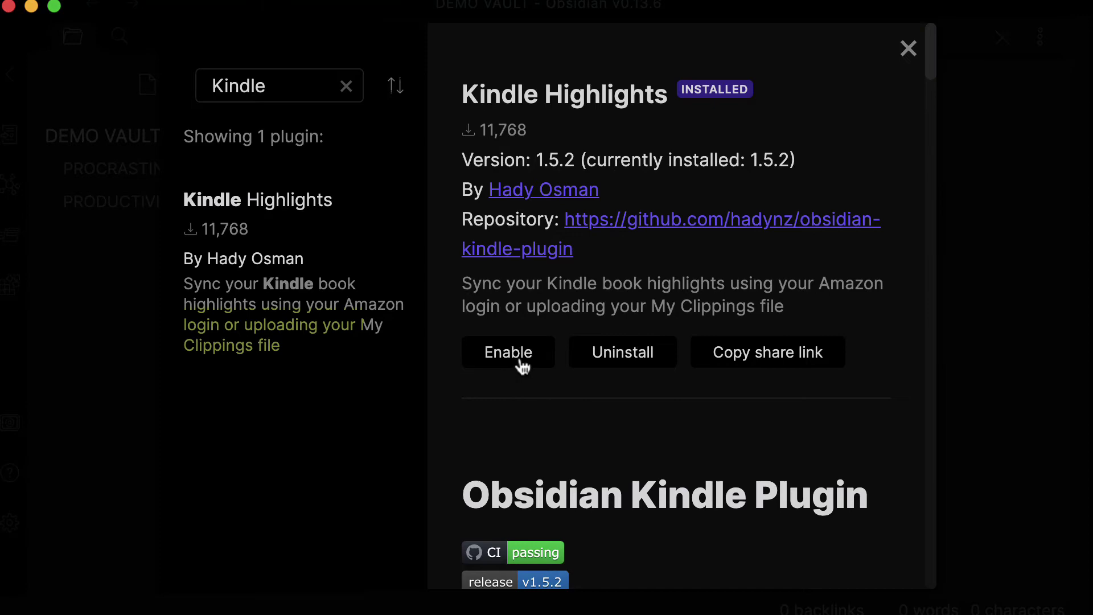
left_click(509, 351)
left_click(909, 49)
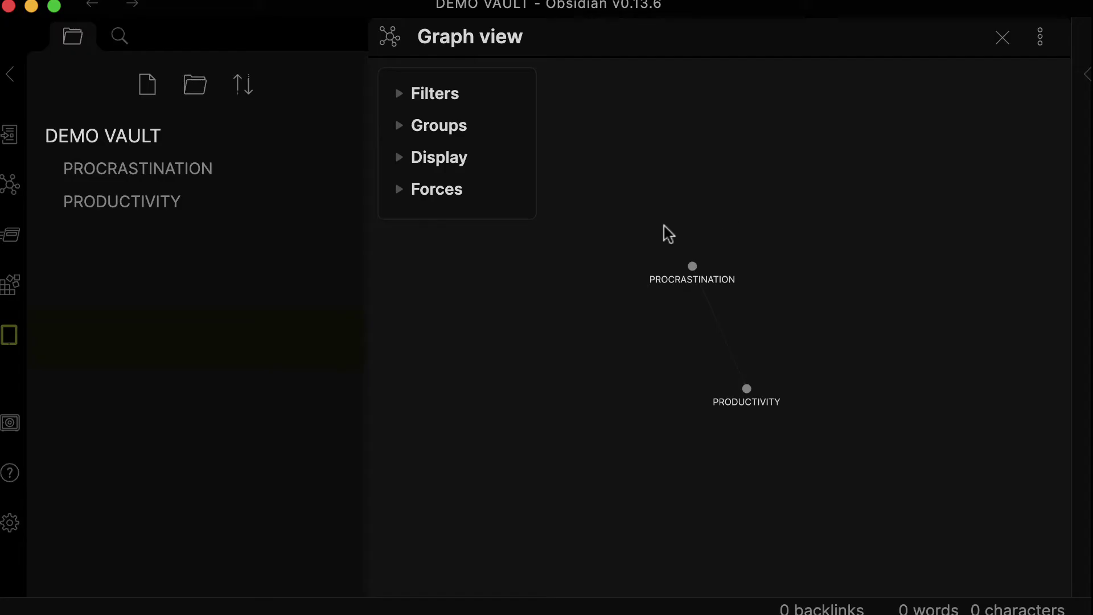
Start a new Kindle highlights sync using Amazon Cloud as the source.
left_click(10, 353)
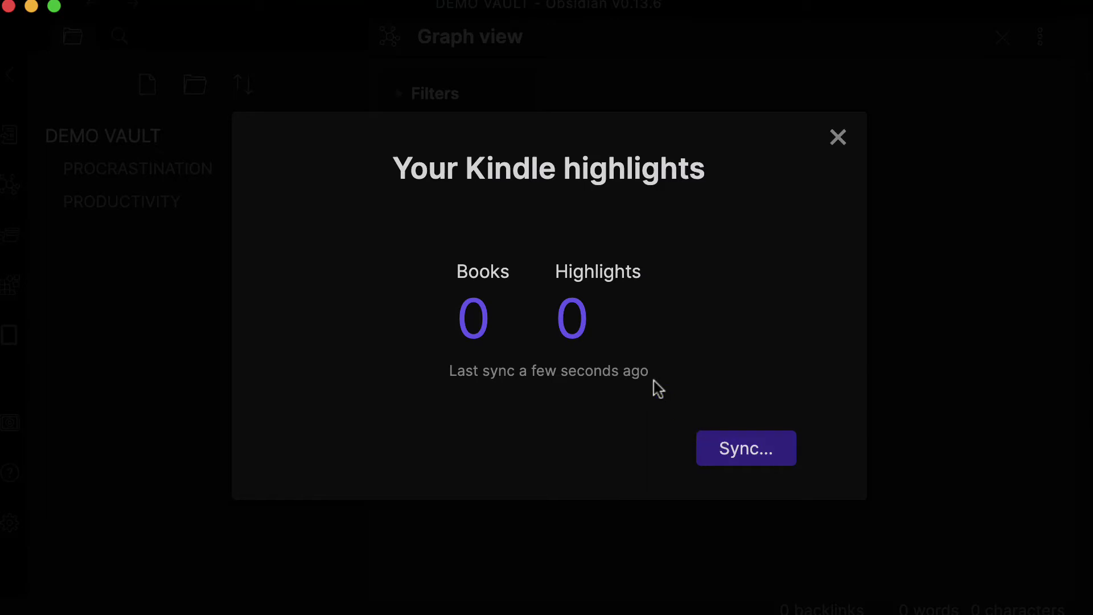
left_click(736, 455)
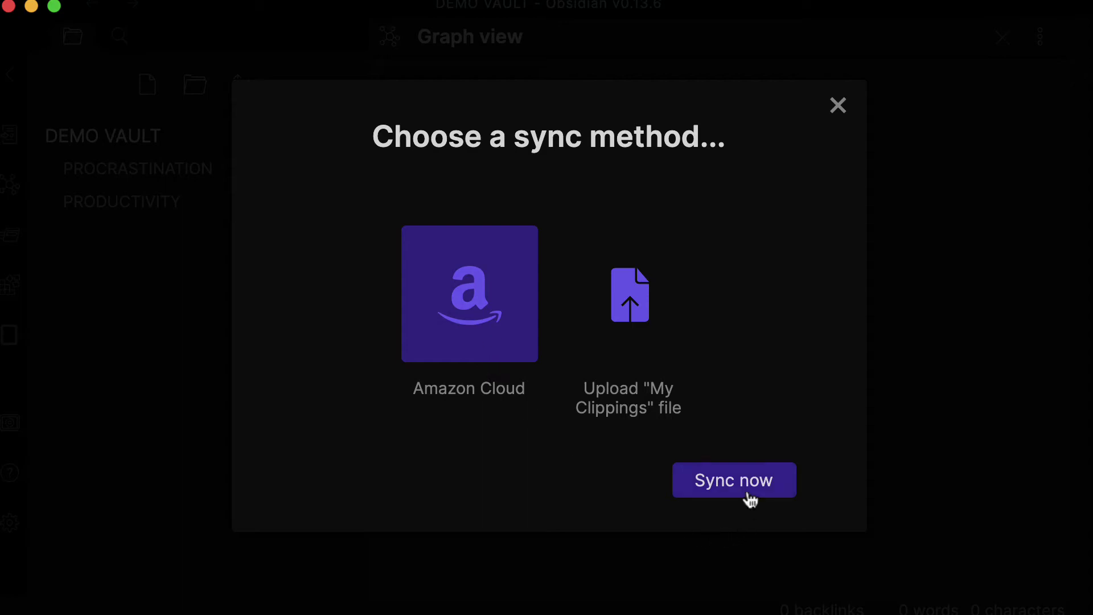
left_click(750, 500)
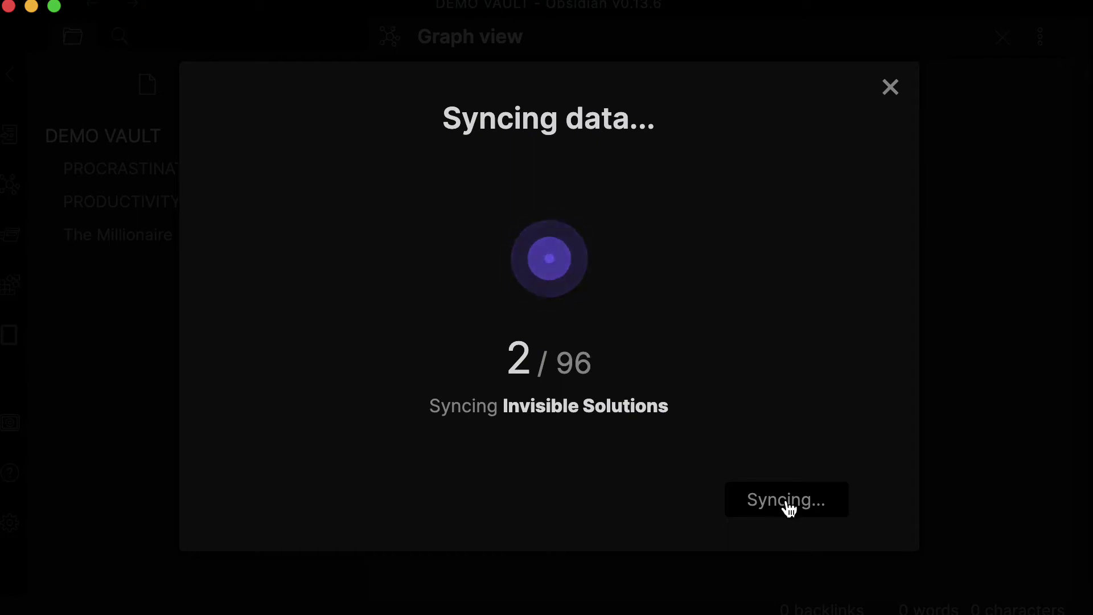
Close the sync window and check the Kindle Highlights folder location options in the plugin settings.
left_click(891, 85)
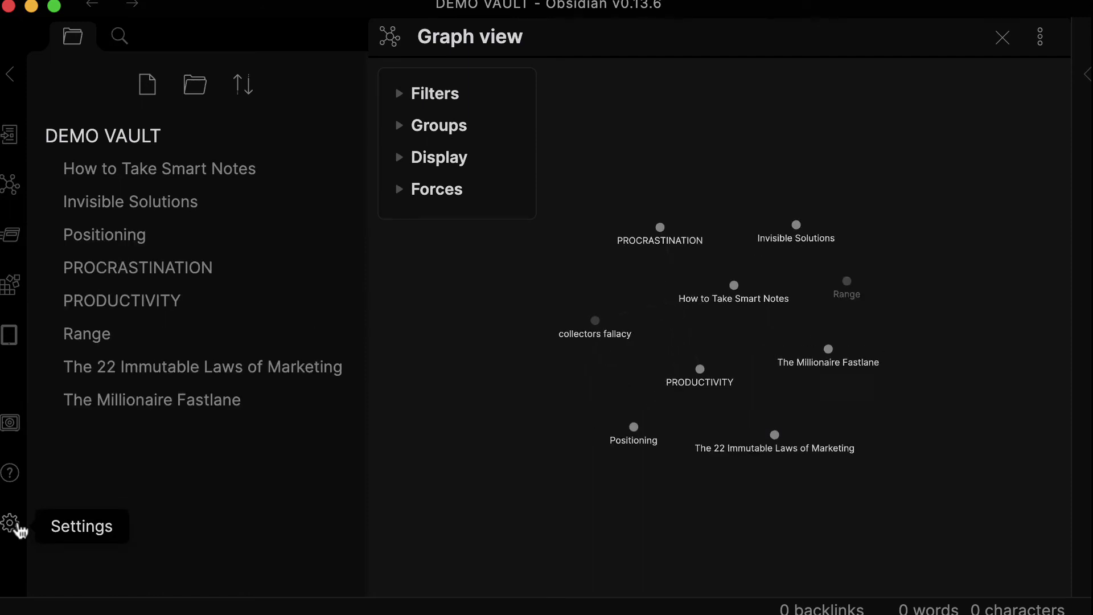
left_click(10, 522)
scroll(246, 500, "down", 8)
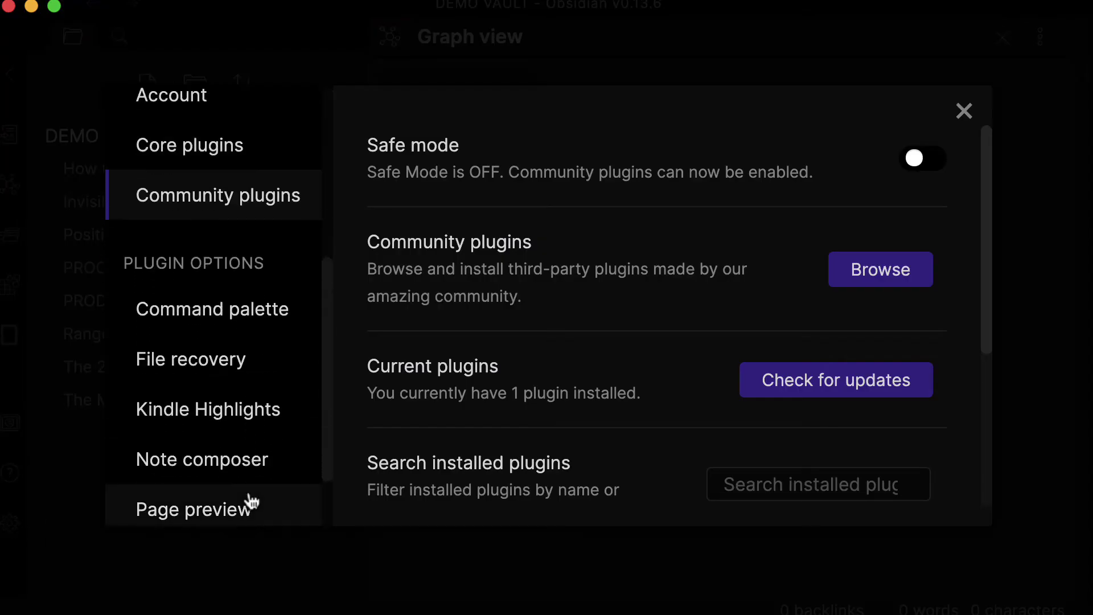
left_click(250, 325)
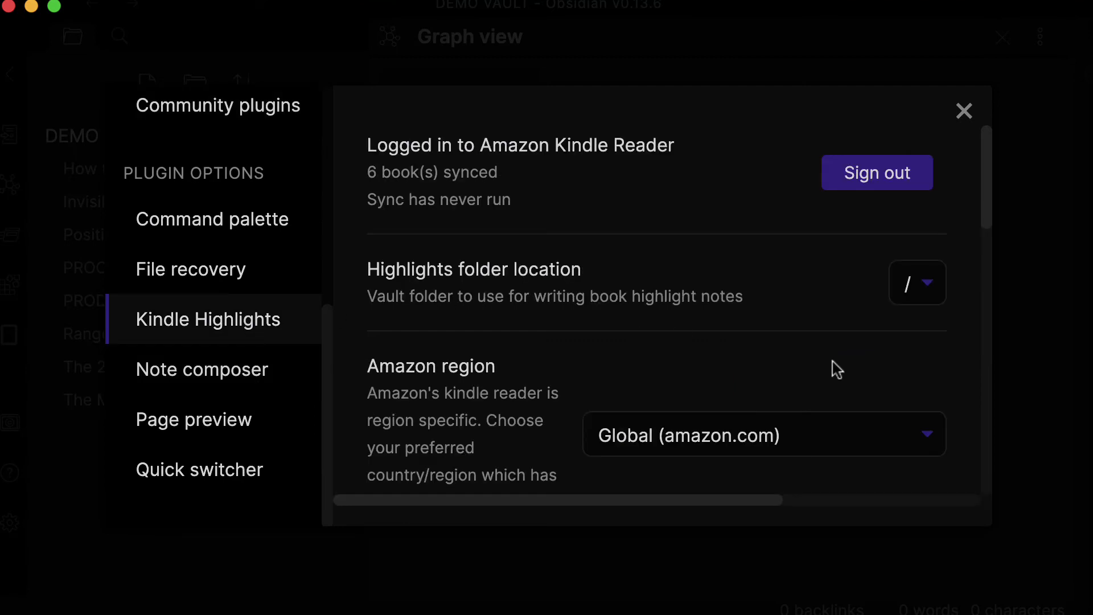
scroll(835, 369, "down", 2)
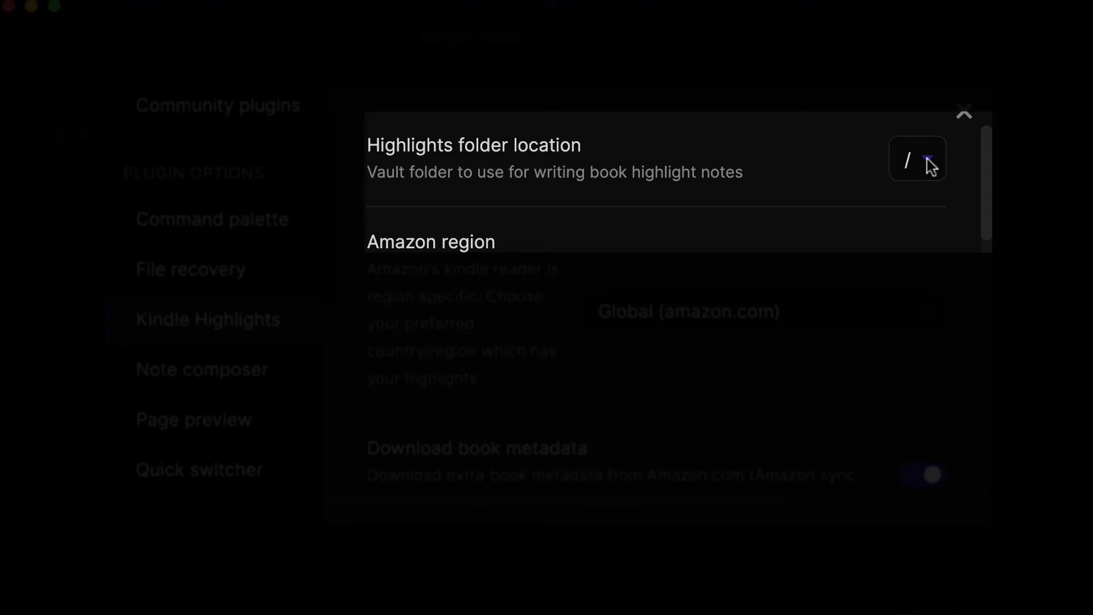
left_click(926, 157)
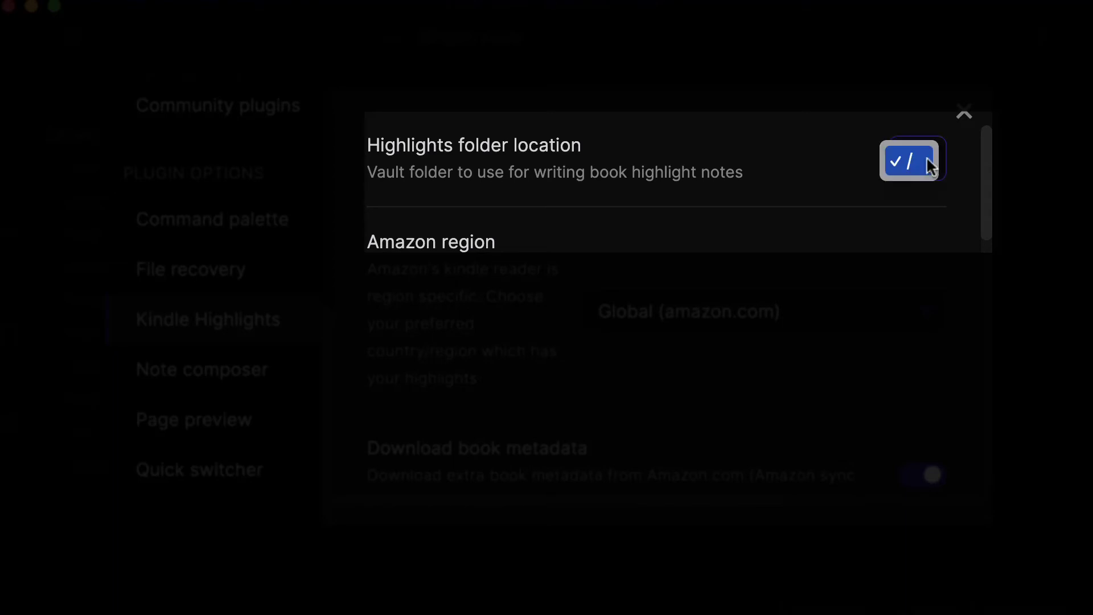
left_click(927, 158)
left_click(925, 168)
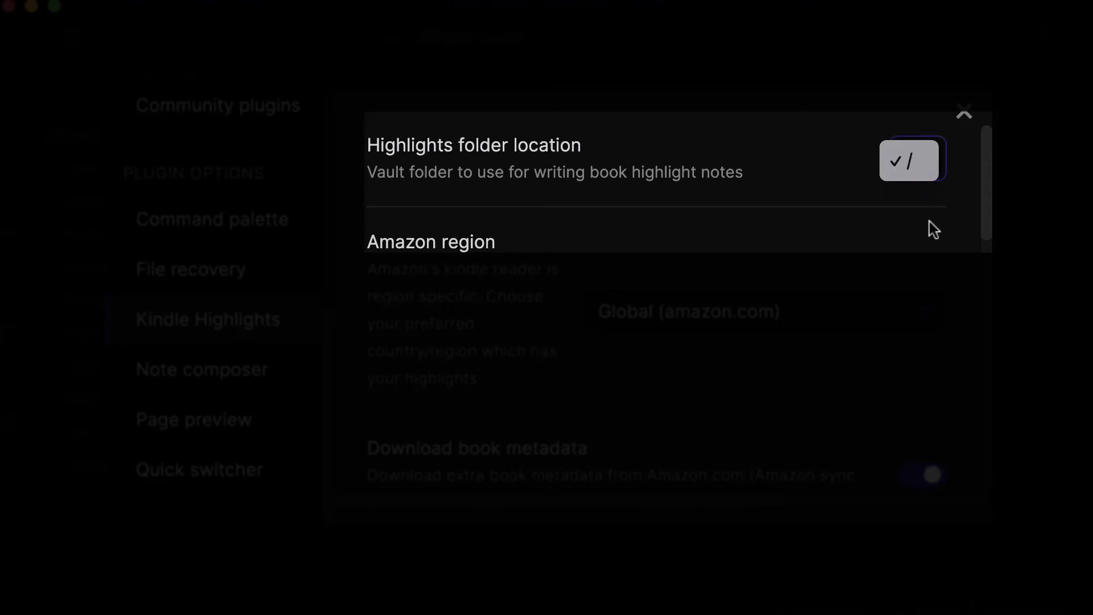
left_click(964, 114)
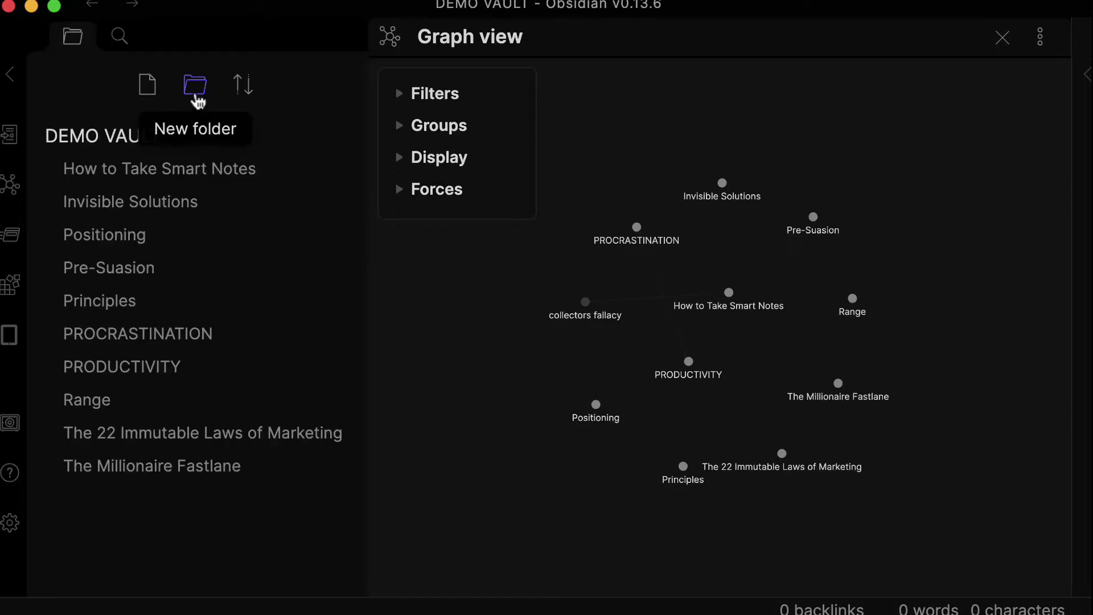
Create a _KINDLE folder in the vault and select it as the highlights folder location.
left_click(196, 101)
key("BackSpace")
type("_")
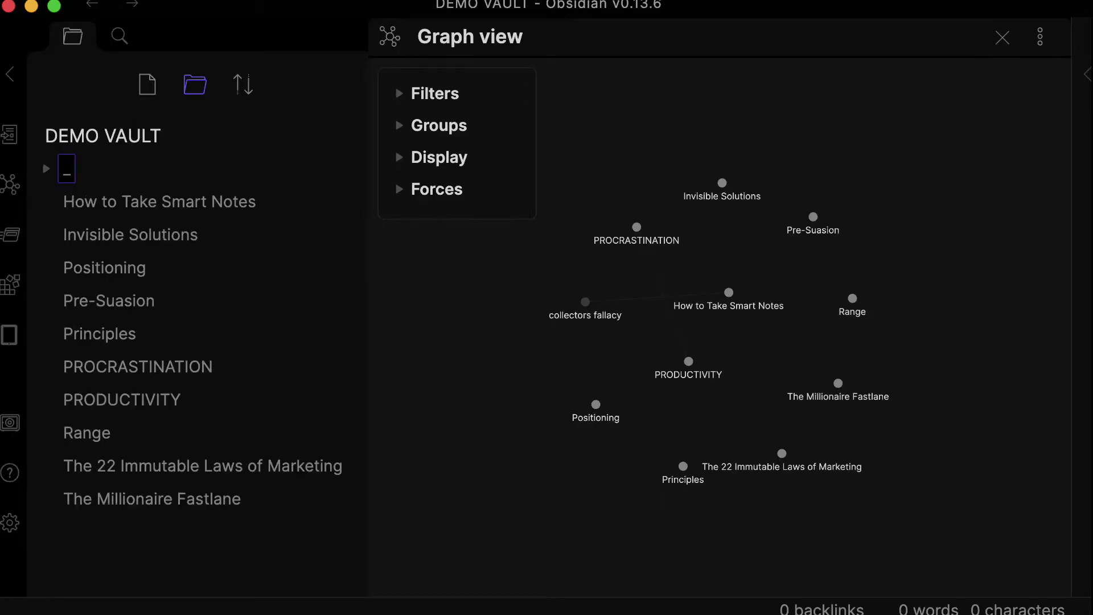
type("KINDLE")
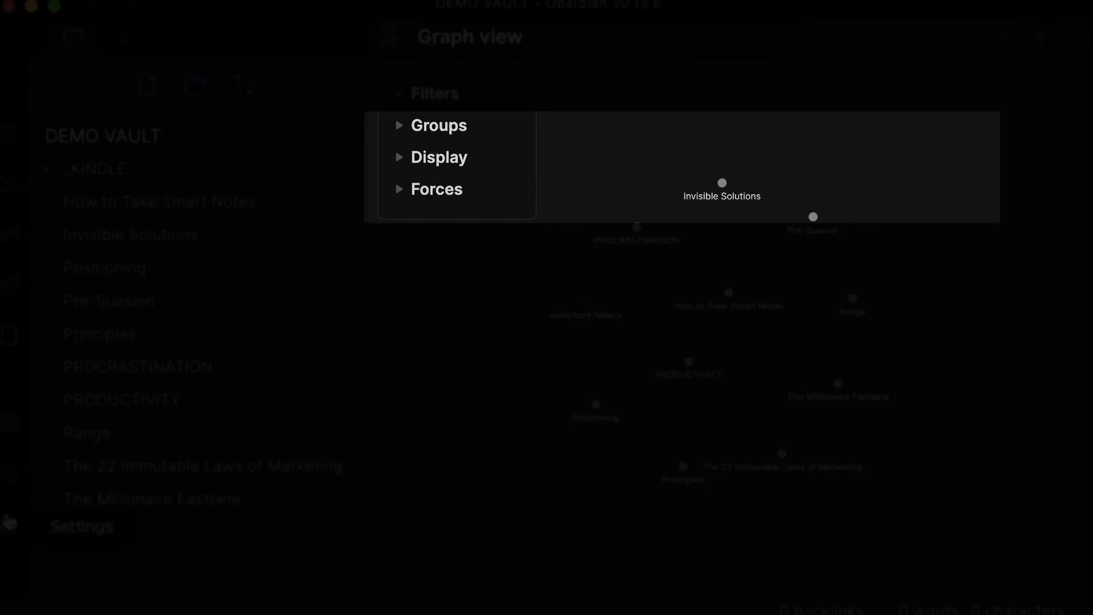
left_click(11, 523)
left_click(849, 163)
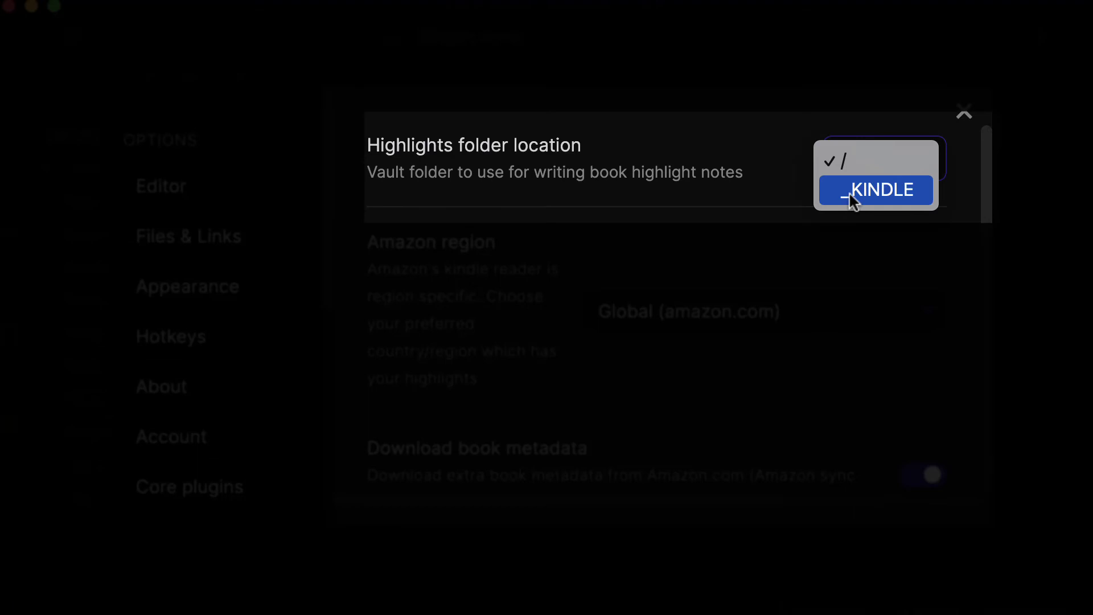
left_click(850, 195)
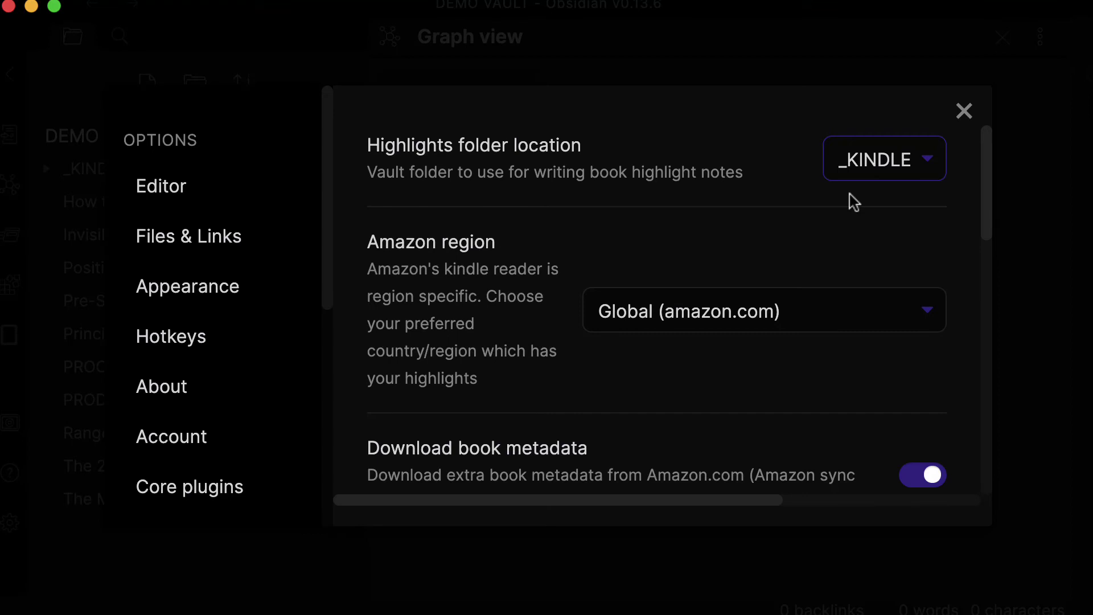
Scroll through the Kindle Highlights settings to review the {{shortTitle}} file name and the highlight template.
scroll(828, 426, "down", 3)
scroll(831, 433, "down", 2)
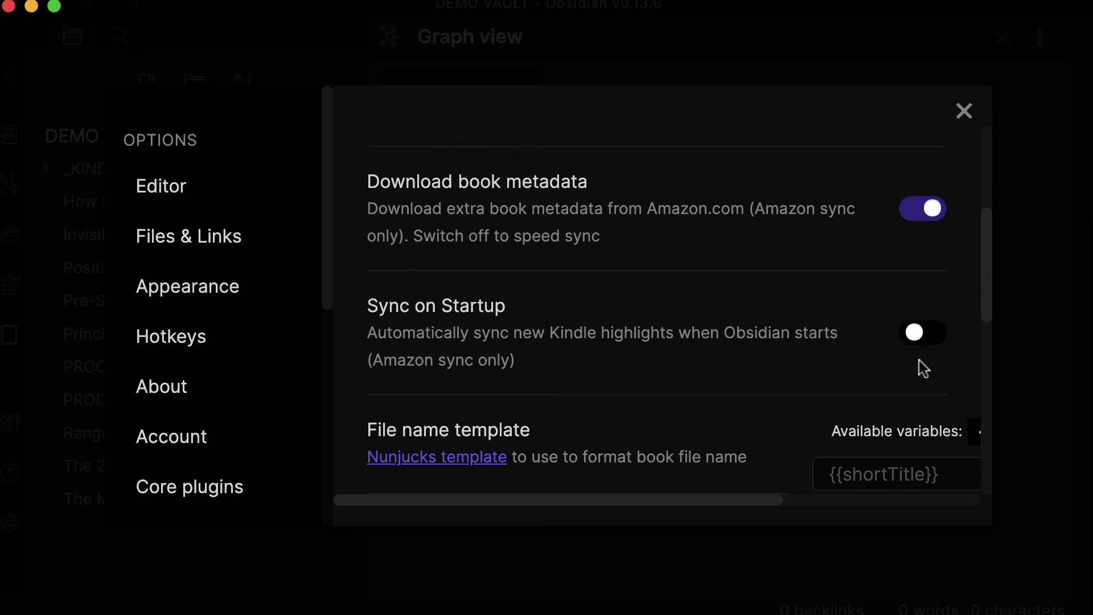
scroll(919, 360, "down", 1)
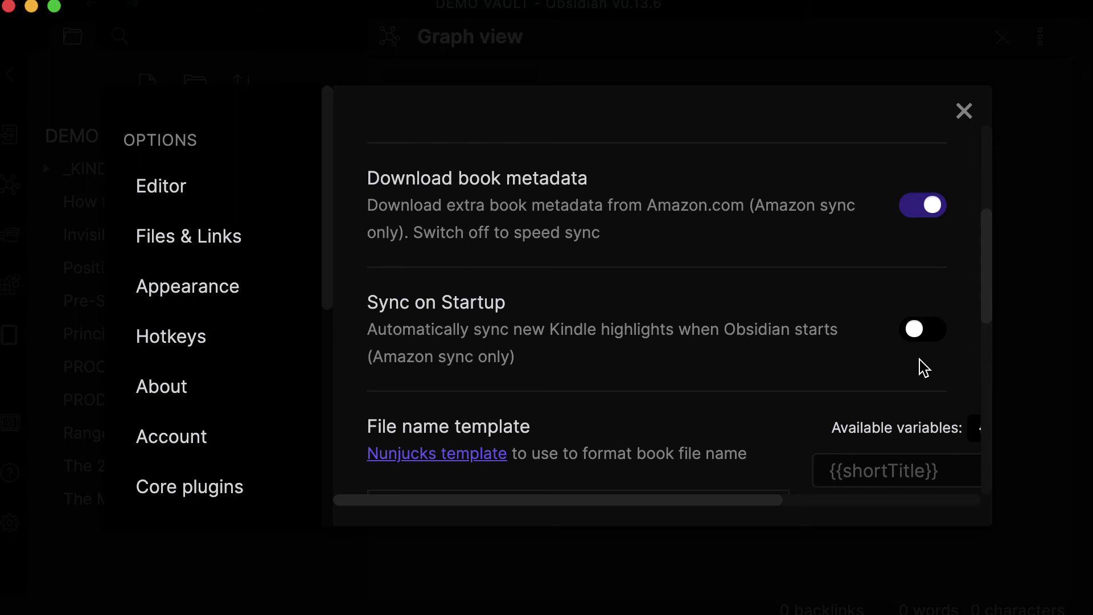
scroll(920, 366, "down", 5)
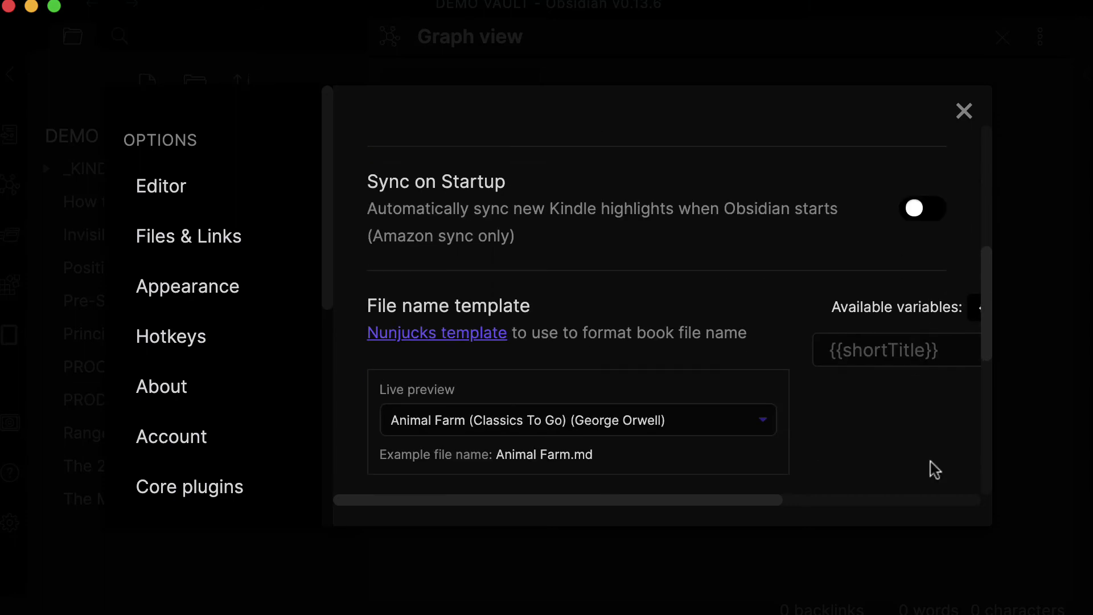
scroll(552, 327, "down", 7)
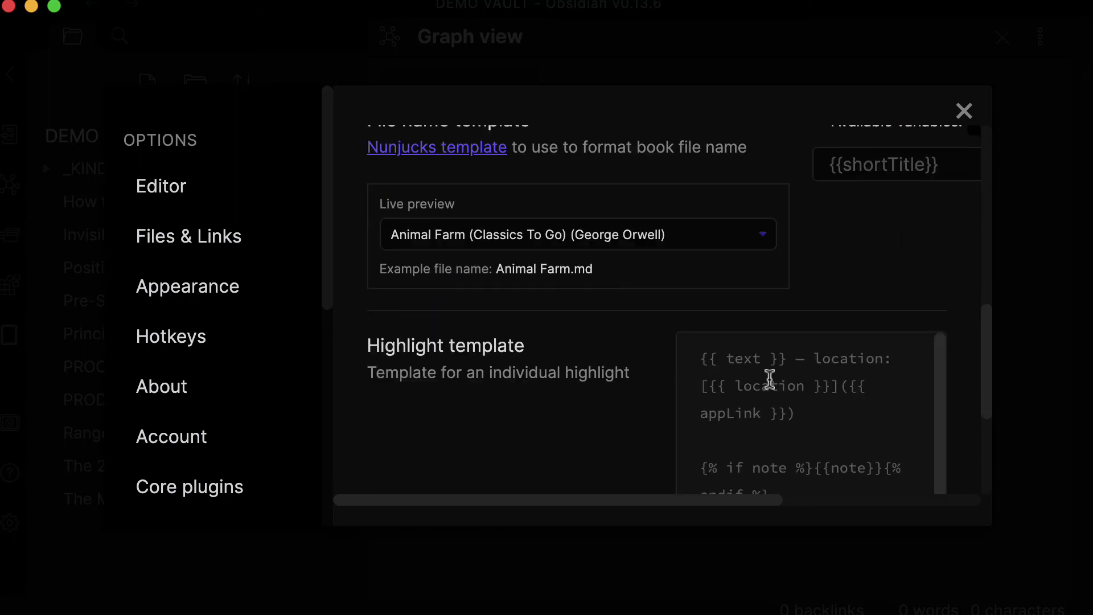
scroll(770, 379, "up", 3)
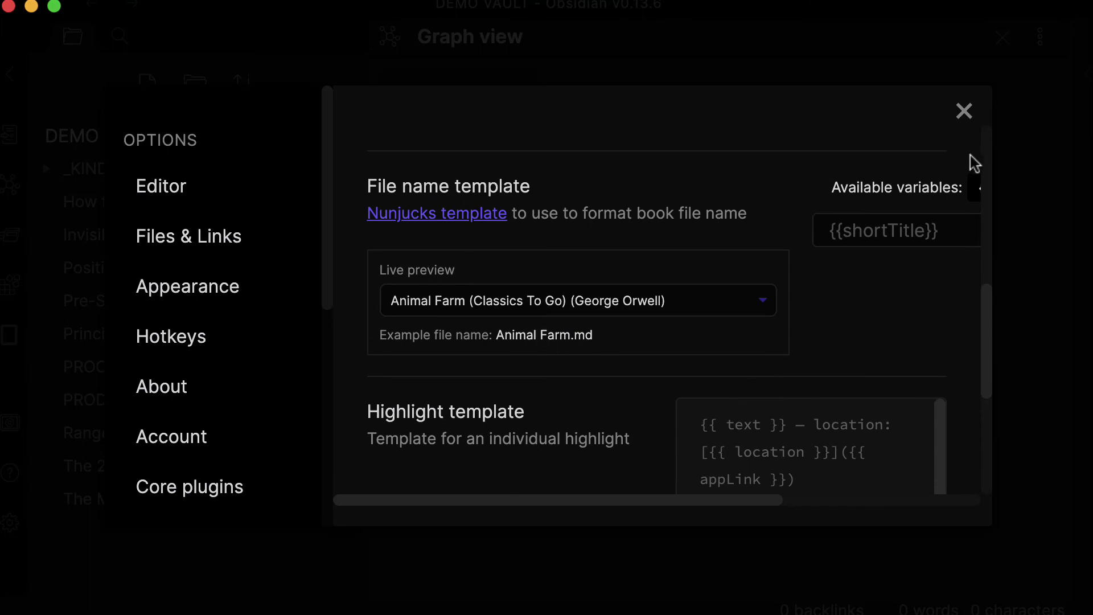
Open the How to Take Smart Notes note and select part of its frontmatter metadata.
left_click(964, 112)
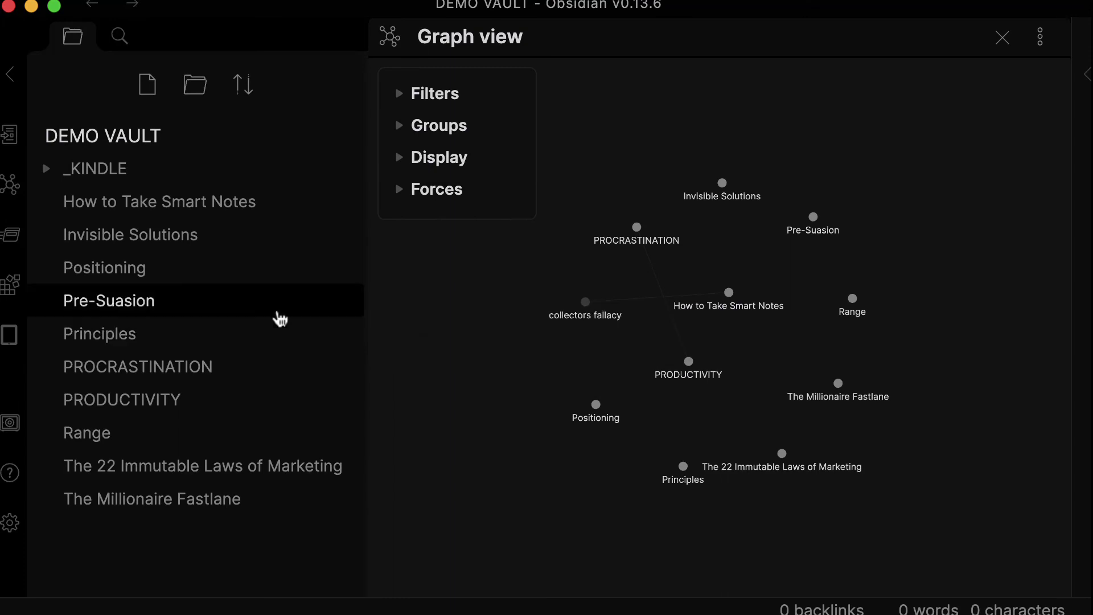
left_click(190, 212)
right_click(755, 454)
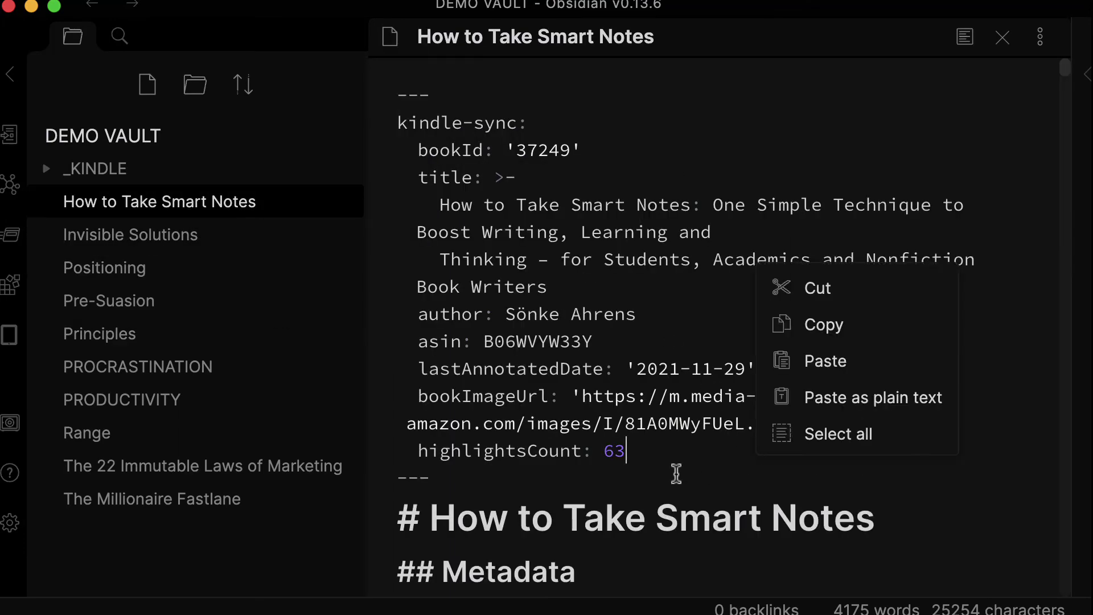
left_click_drag(673, 471, 536, 239)
Scroll through the note's highlights, select the first highlight paragraph, then reopen the Kindle Highlights settings.
scroll(610, 214, "down", 15)
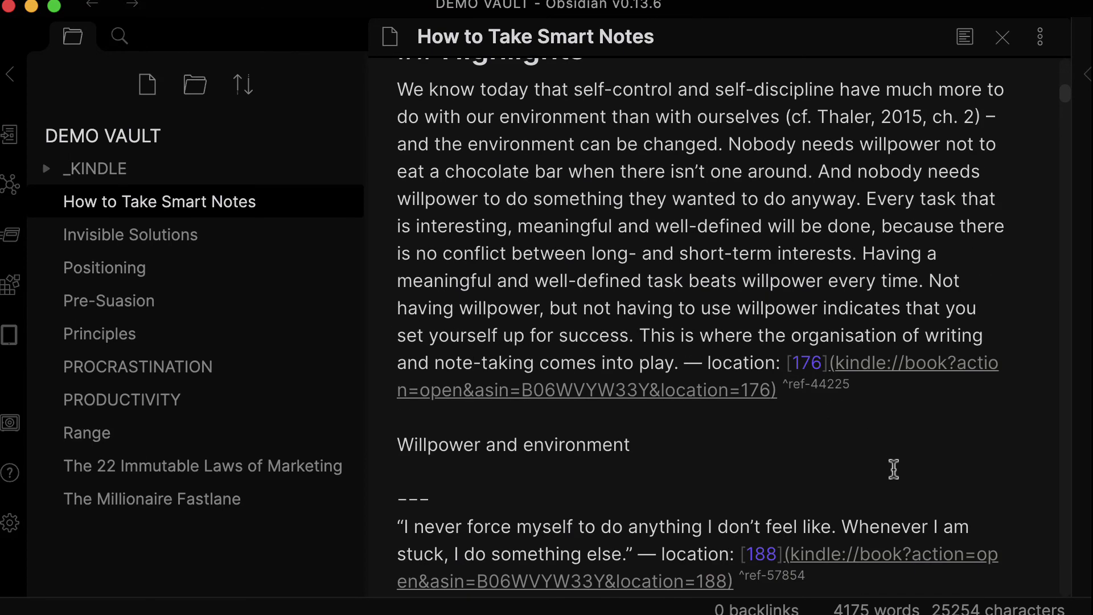
scroll(894, 470, "up", 2)
scroll(893, 470, "down", 1)
left_click_drag(633, 507, 371, 507)
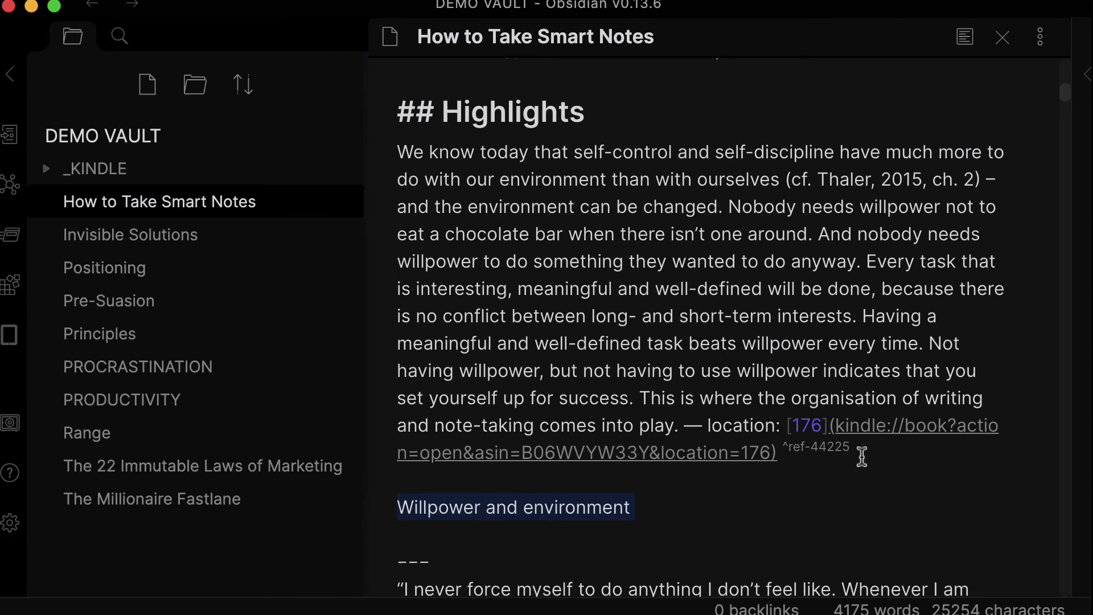
left_click_drag(859, 454, 421, 163)
left_click(765, 371)
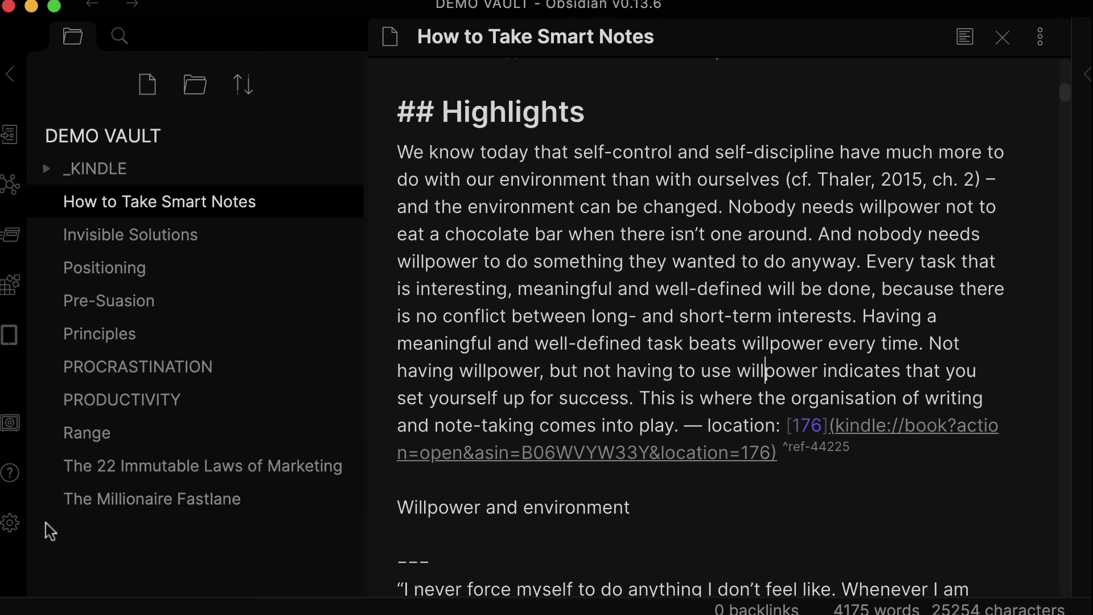
left_click(11, 523)
scroll(776, 410, "down", 10)
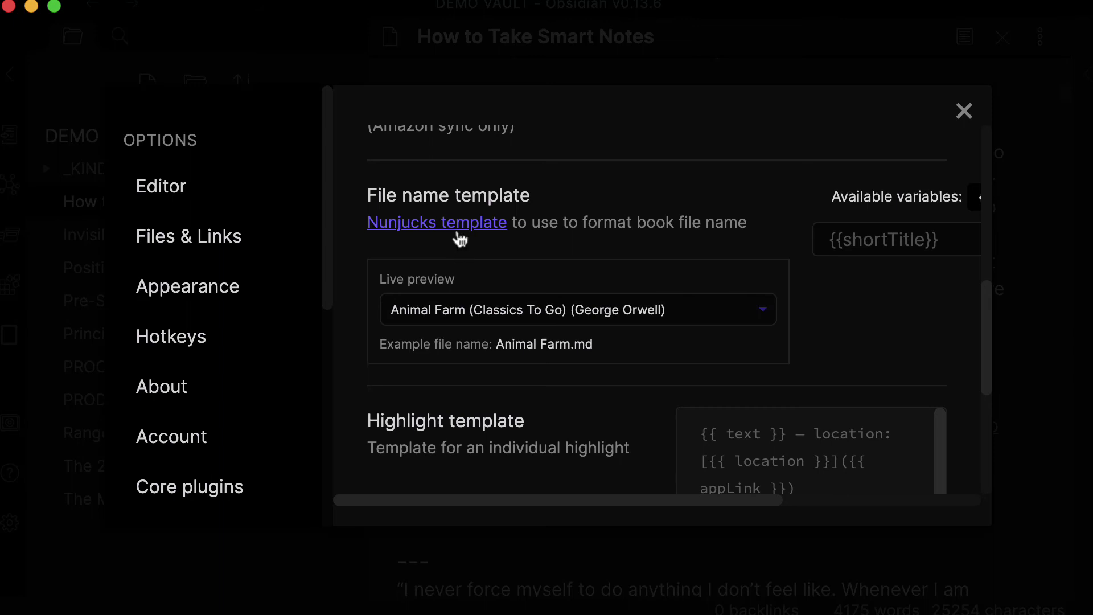
scroll(460, 239, "down", 5)
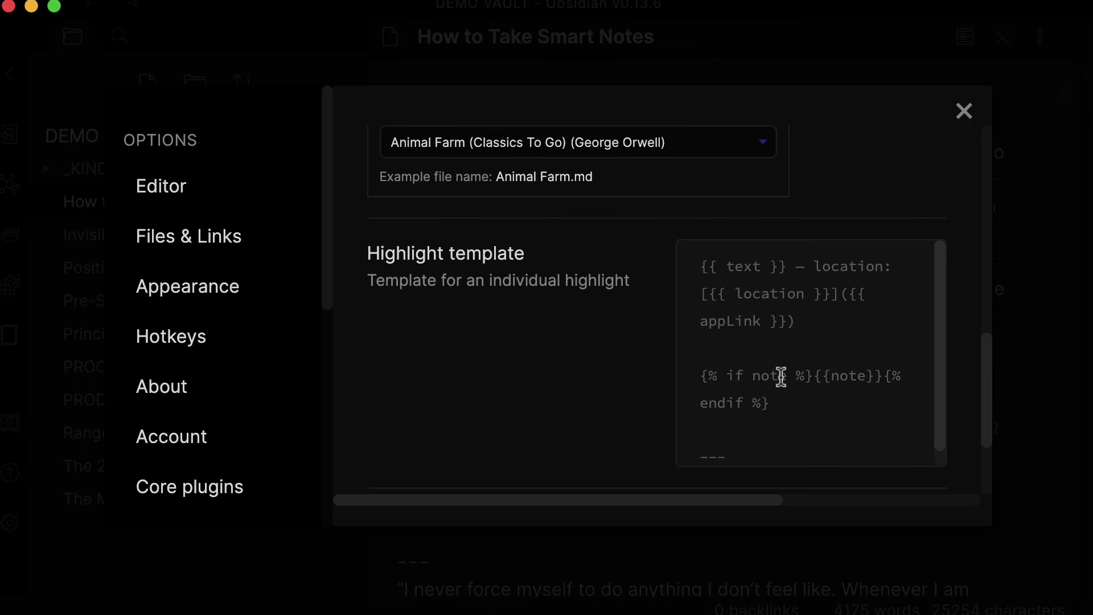
scroll(781, 376, "down", 1)
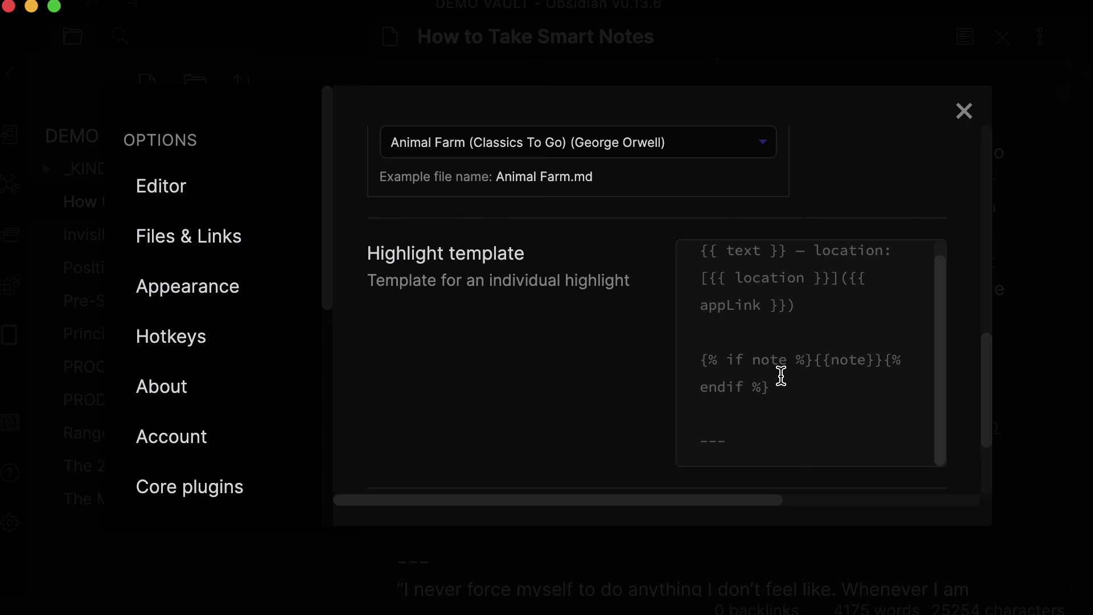
scroll(782, 376, "down", 2)
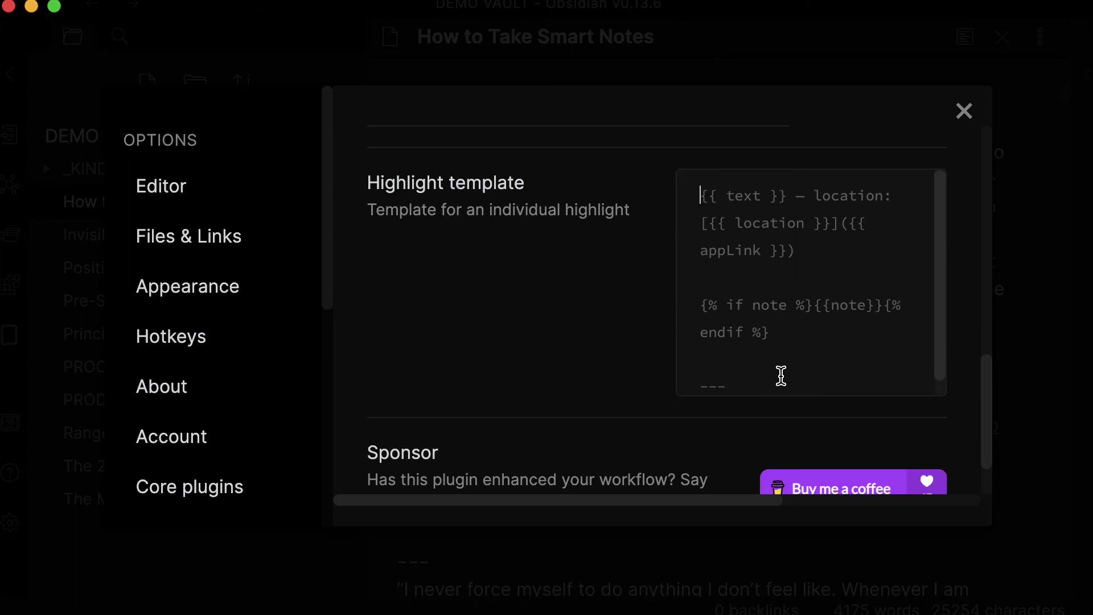
scroll(783, 373, "up", 6)
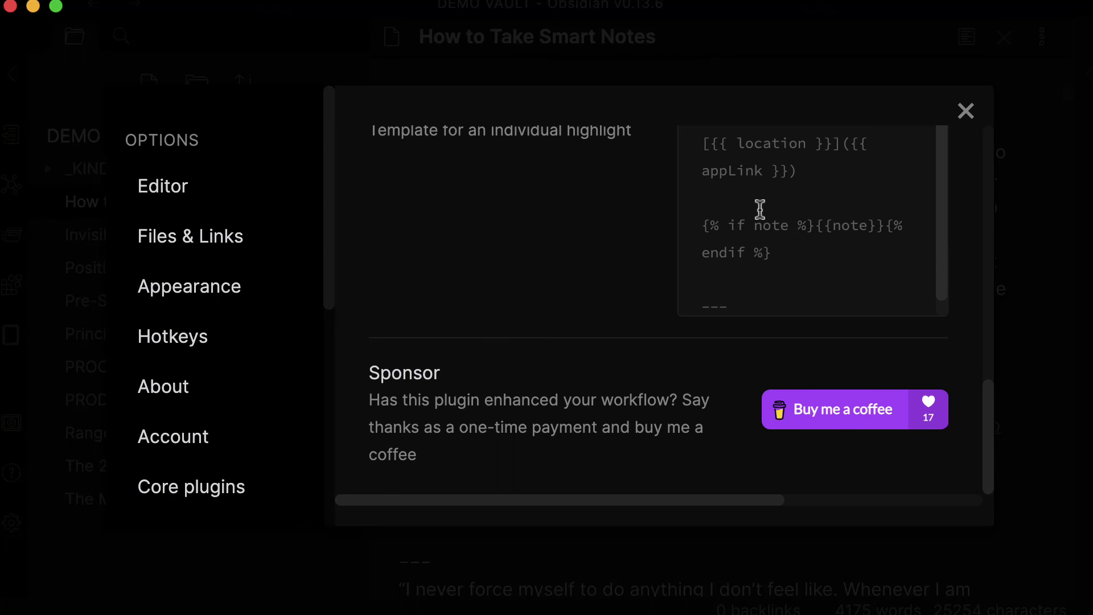
scroll(760, 209, "up", 2)
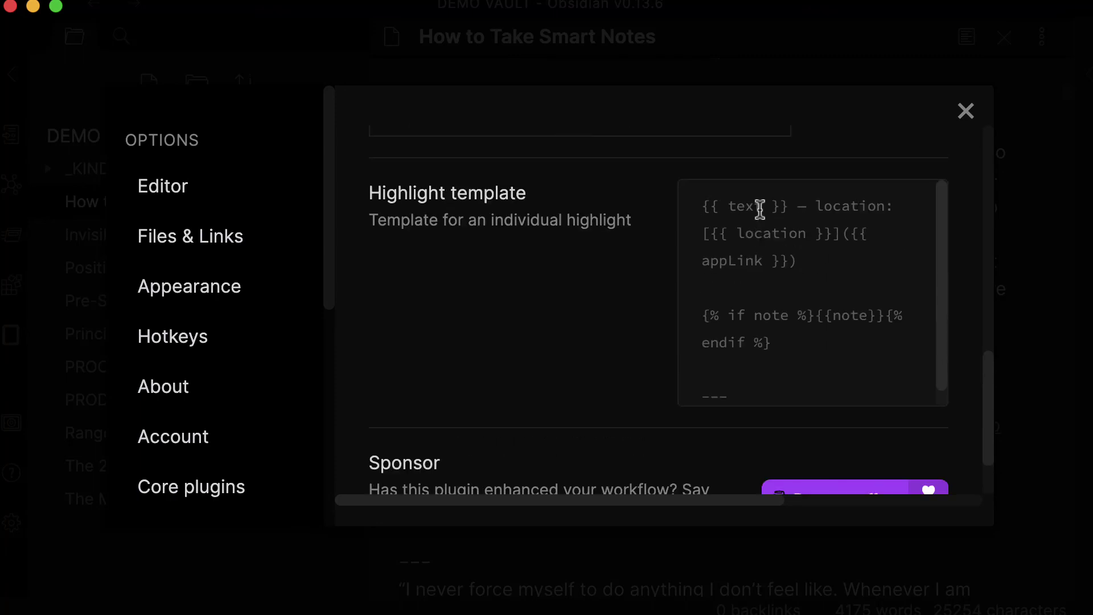